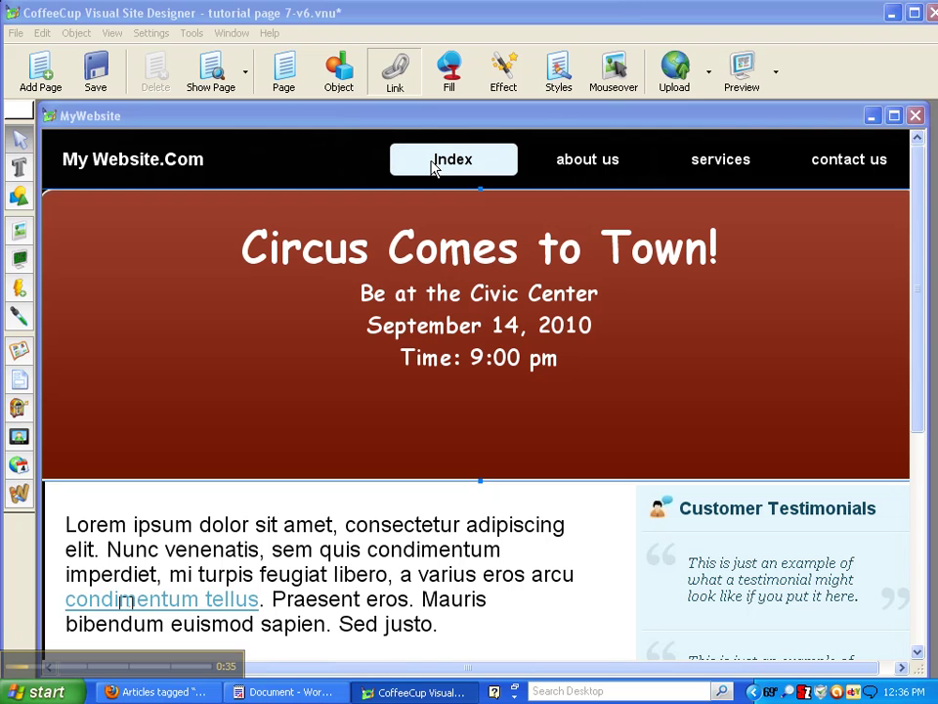
Select the Index navigation button on the circus event page with the Arrow tool
{"action": "left_click", "coordinate": [436, 164]}
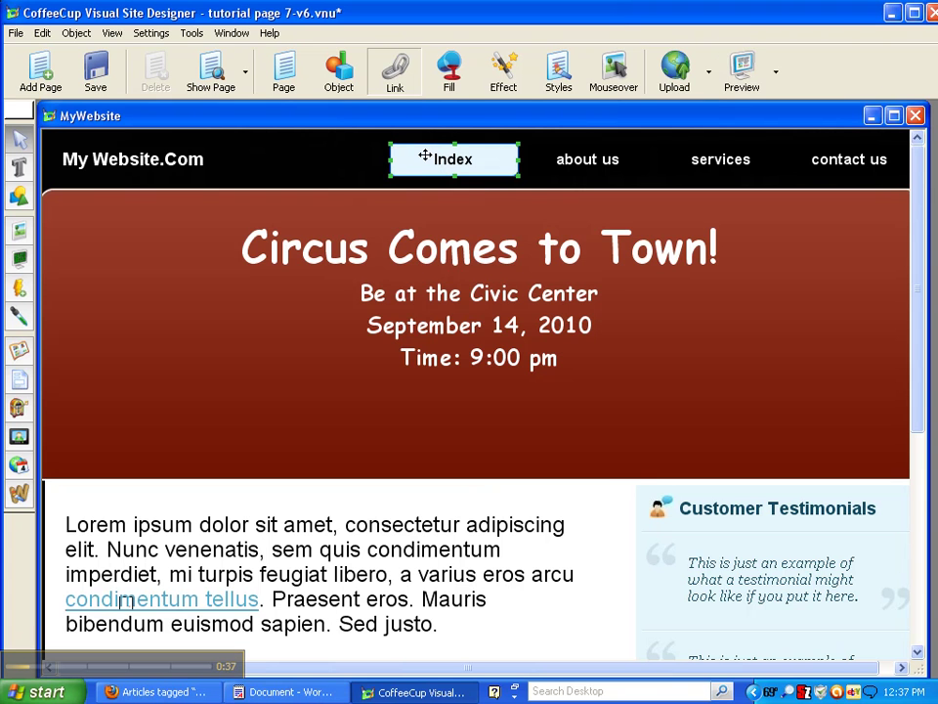
{"action": "left_click", "coordinate": [396, 78]}
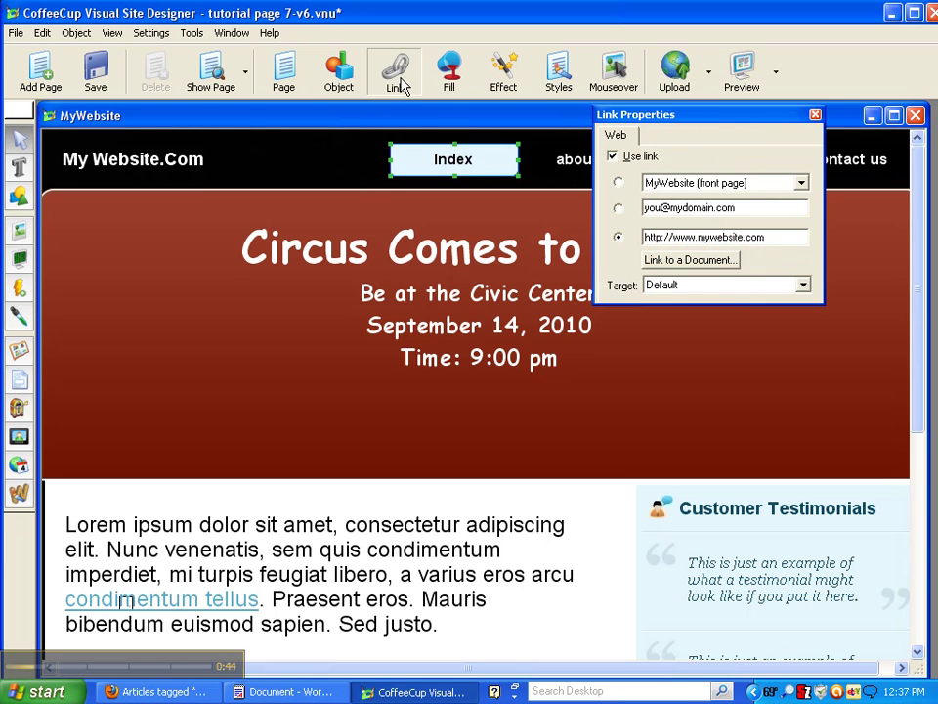
{"action": "left_click", "coordinate": [816, 116]}
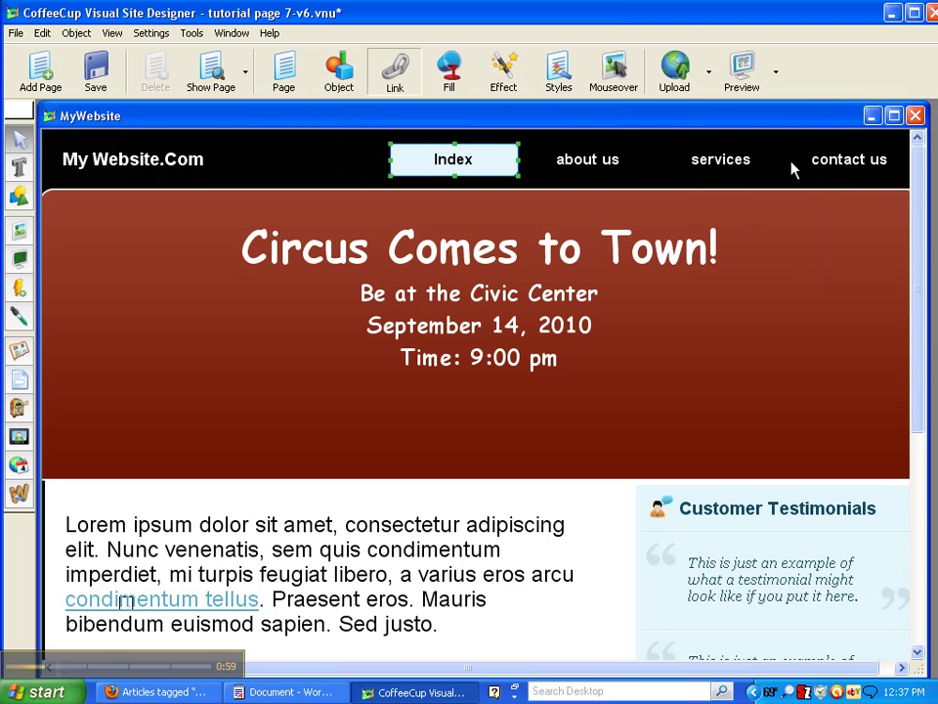
{"action": "left_click", "coordinate": [855, 159]}
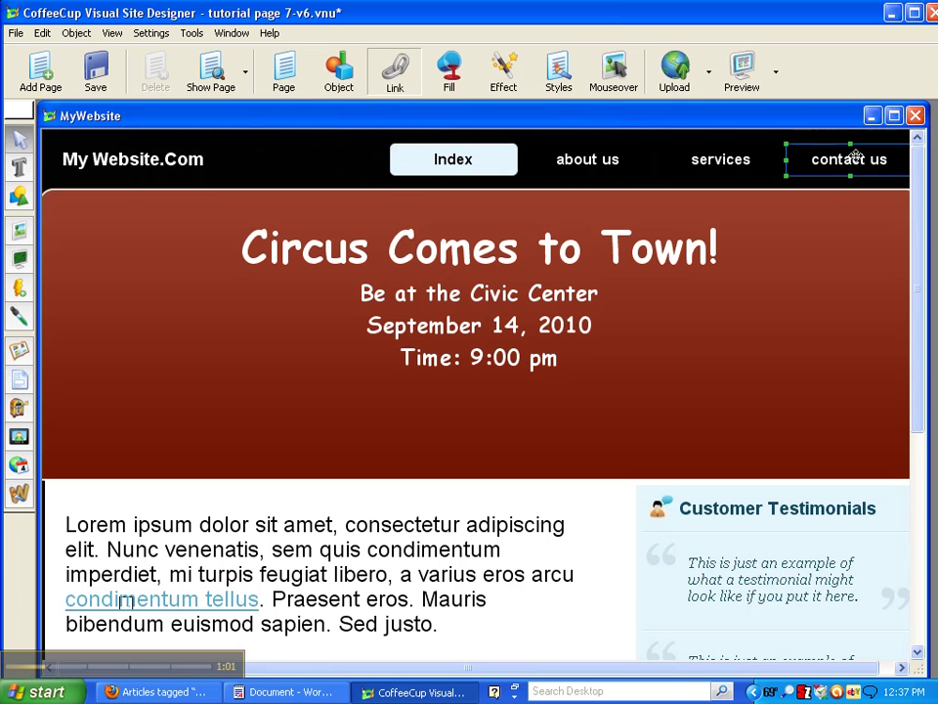
{"action": "left_click", "coordinate": [394, 69]}
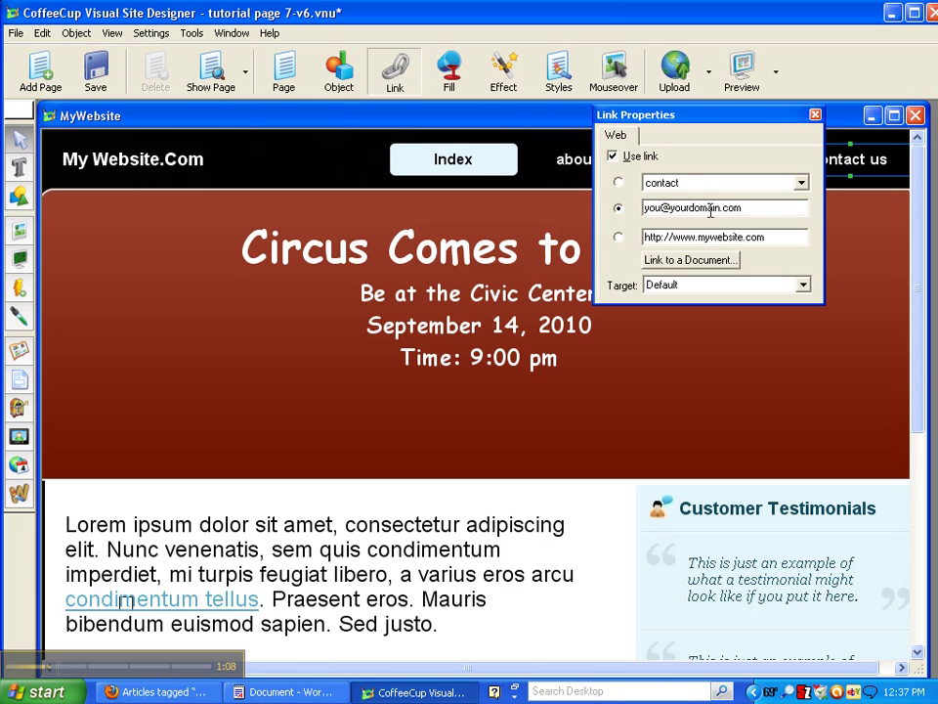
{"action": "left_click", "coordinate": [816, 116]}
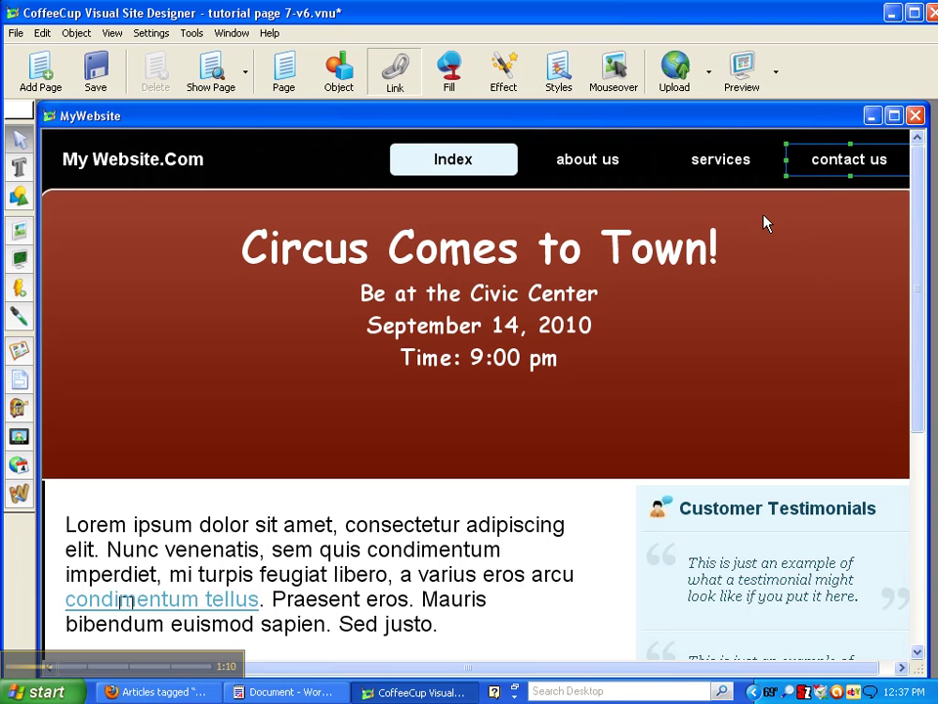
Save and build the site, dismissing each embedded HTML objects notice
{"action": "left_click", "coordinate": [78, 73]}
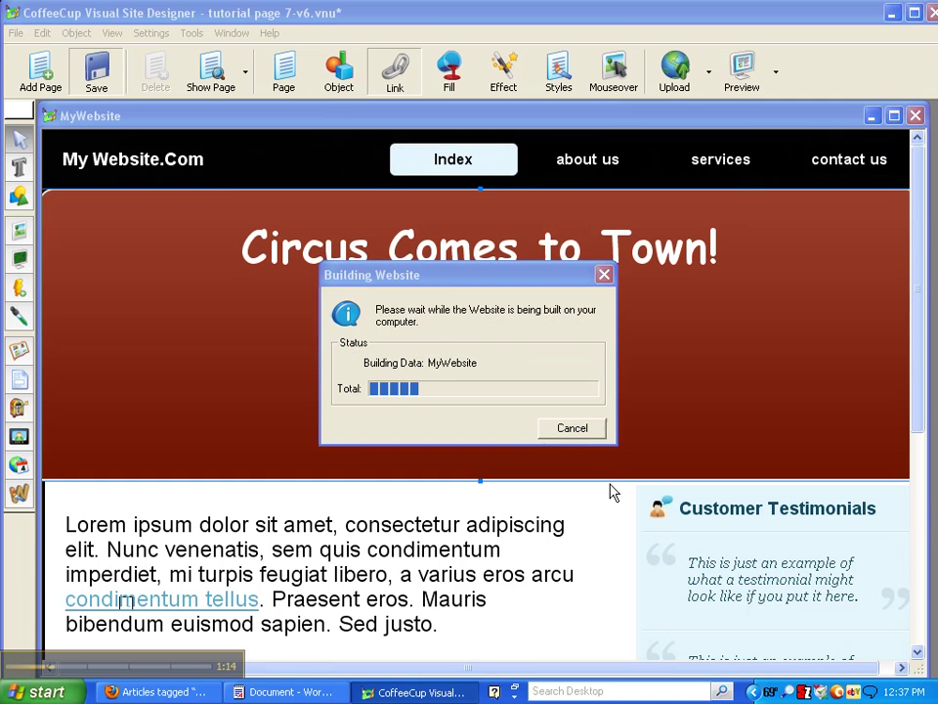
{"action": "left_click", "coordinate": [620, 397]}
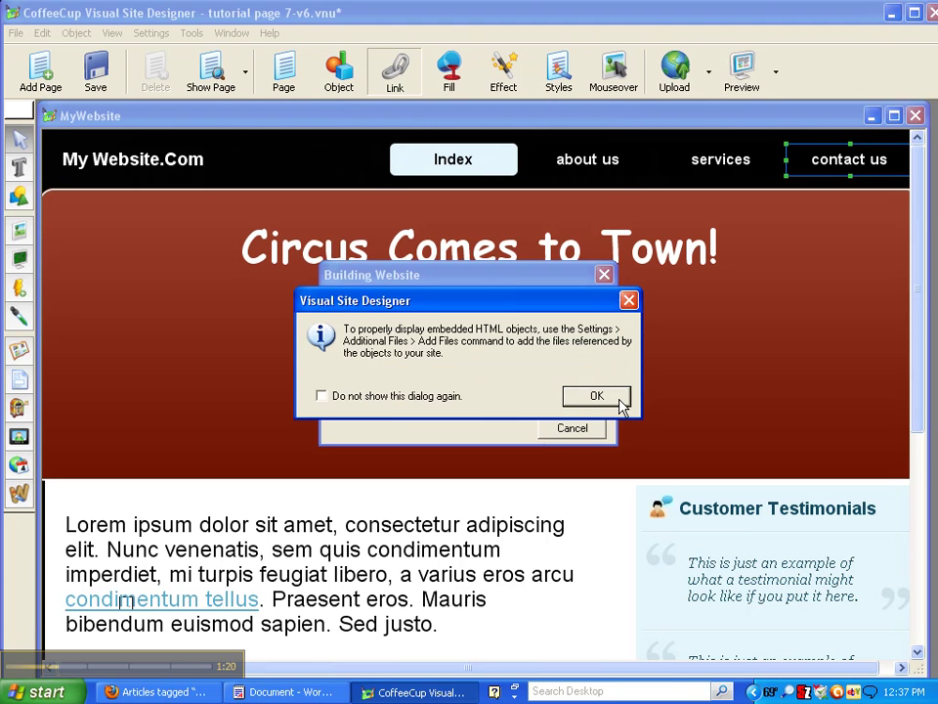
{"action": "left_click", "coordinate": [620, 401]}
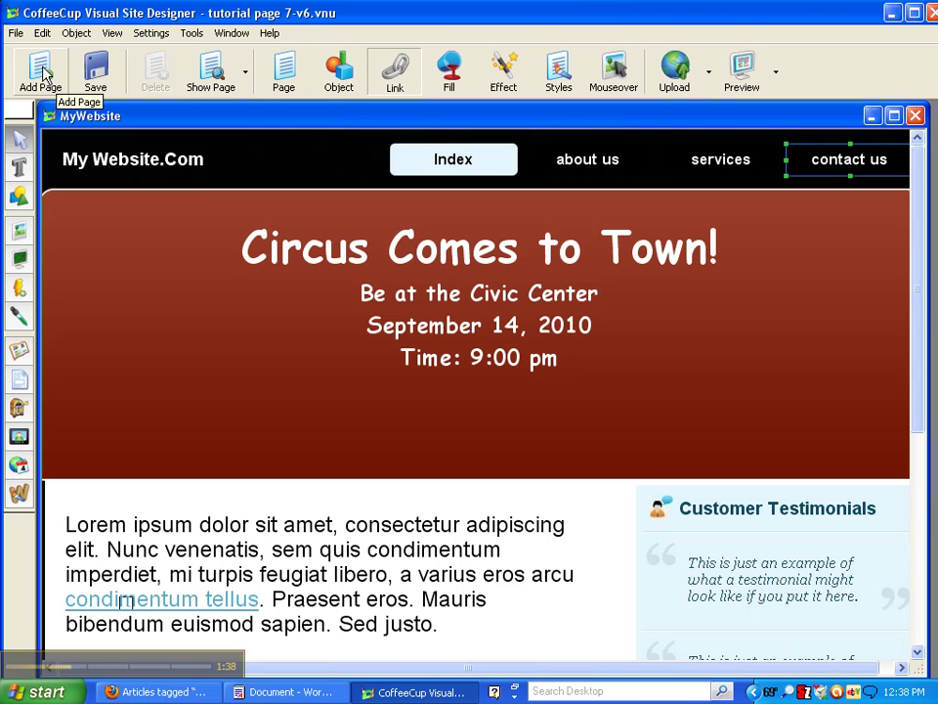
Create Page8 titled 'My Website Cars' as a duplicate of the MyWebsite front page
{"action": "left_click", "coordinate": [44, 76]}
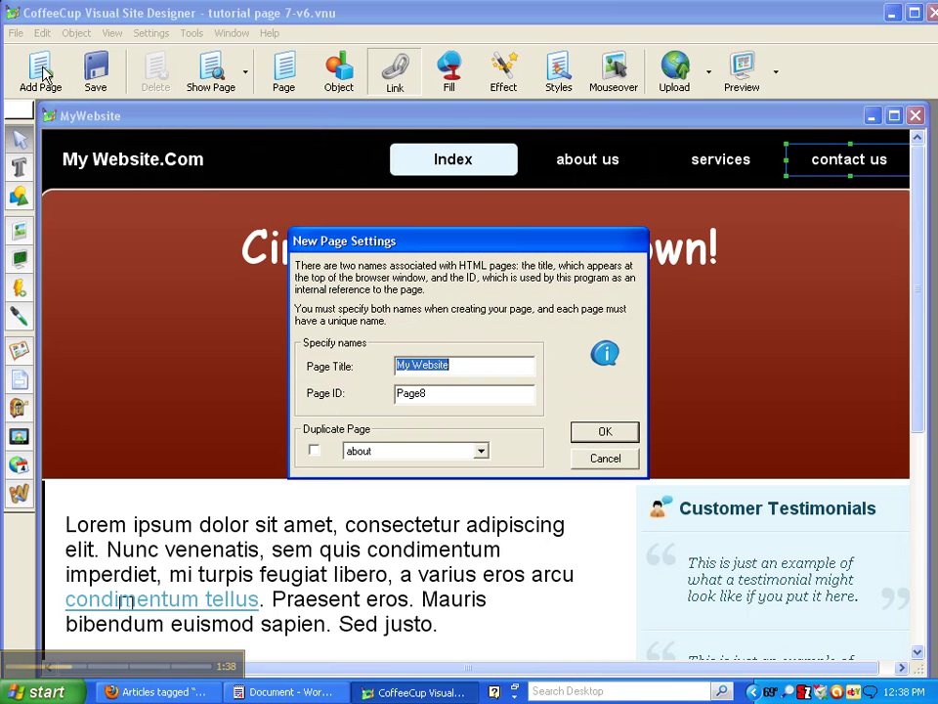
{"action": "left_click", "coordinate": [461, 365]}
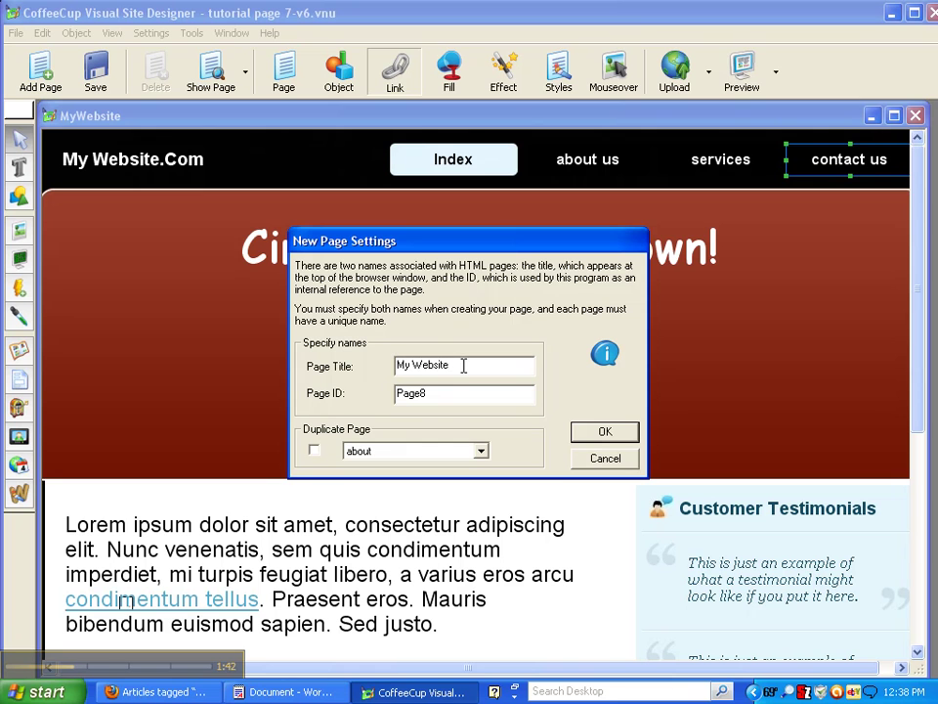
{"action": "type", "text": "Cars"}
{"action": "left_click", "coordinate": [314, 450]}
{"action": "left_click", "coordinate": [481, 451]}
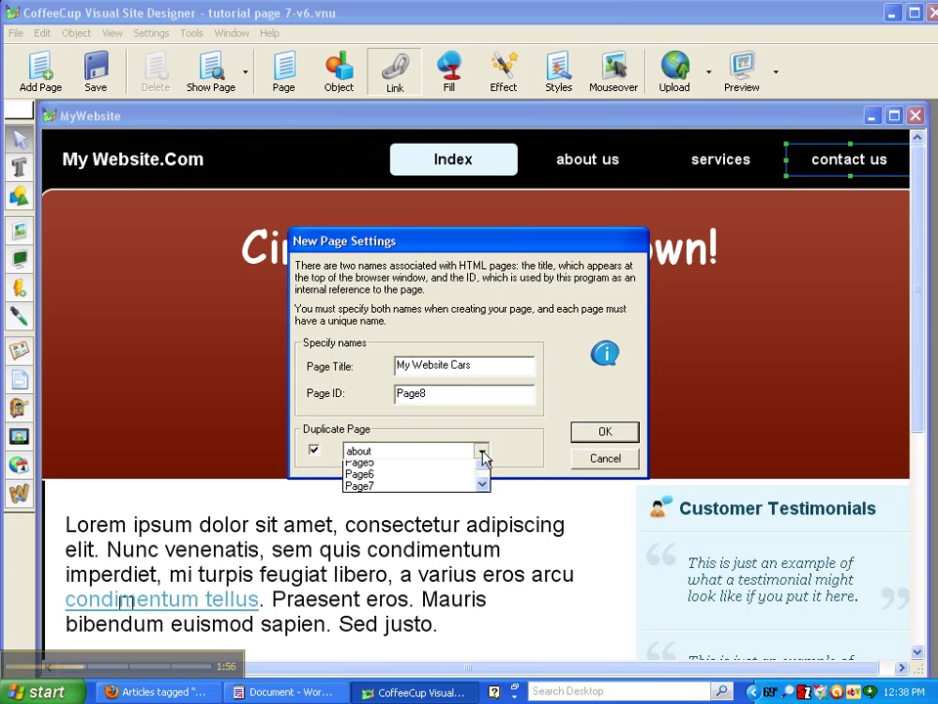
{"action": "left_click", "coordinate": [466, 497]}
{"action": "left_click", "coordinate": [606, 433]}
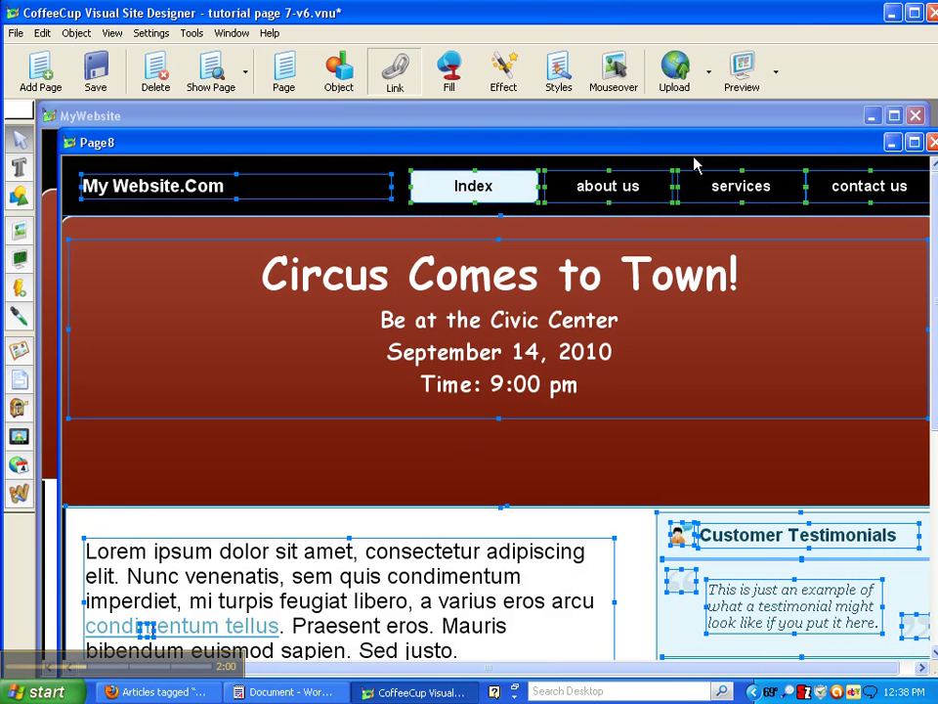
{"action": "left_click_drag", "start_coordinate": [695, 144], "coordinate": [680, 232]}
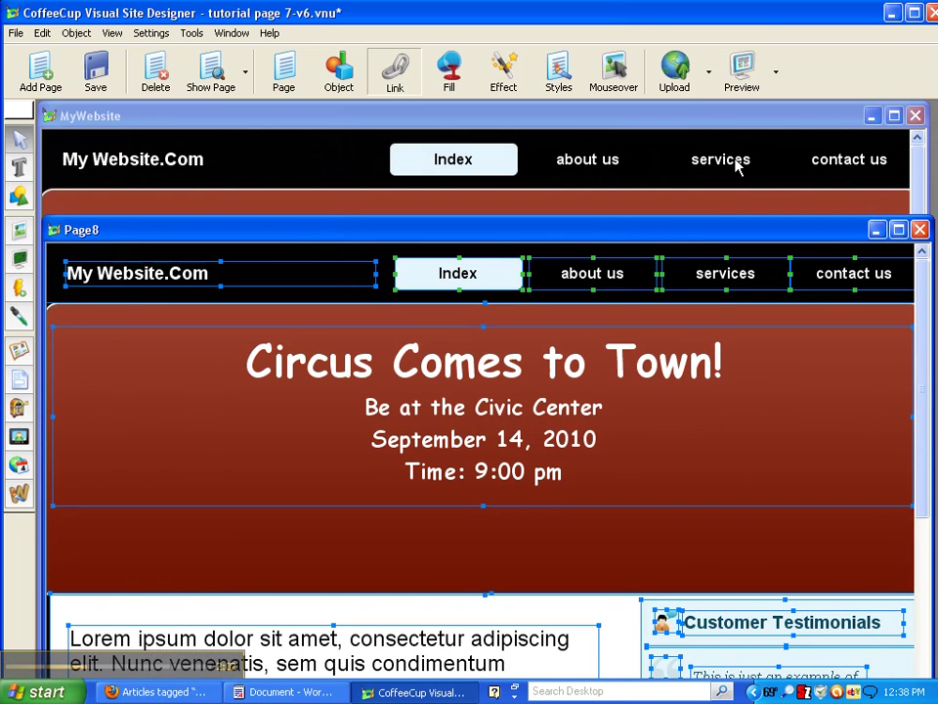
Close the MyWebsite window and cut every copied object from Page8, leaving the dark wood background
{"action": "left_click", "coordinate": [915, 116]}
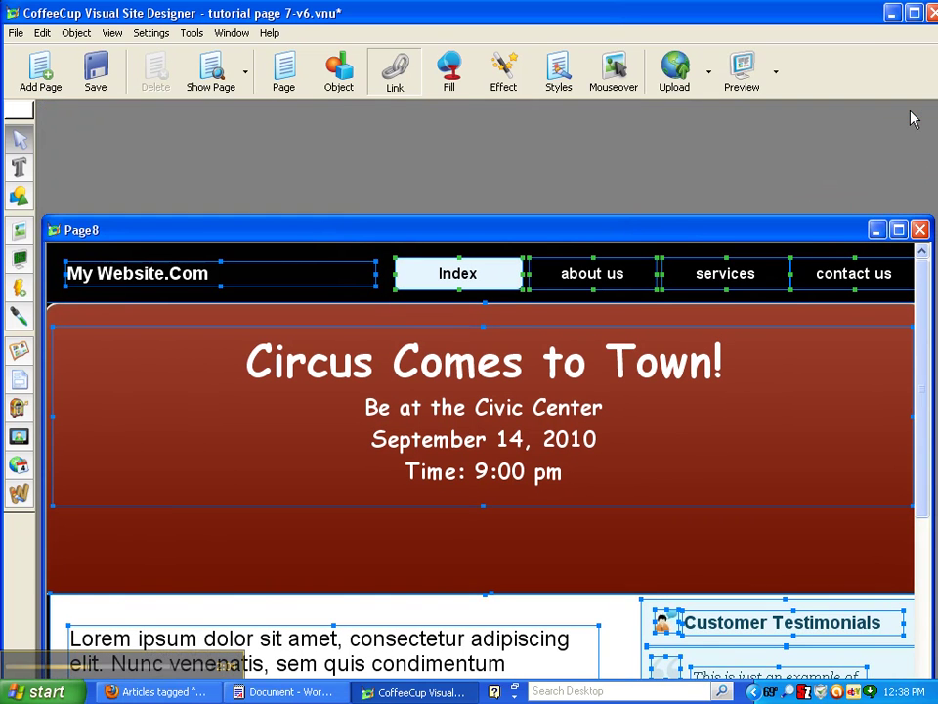
{"action": "left_click_drag", "start_coordinate": [813, 231], "coordinate": [807, 110]}
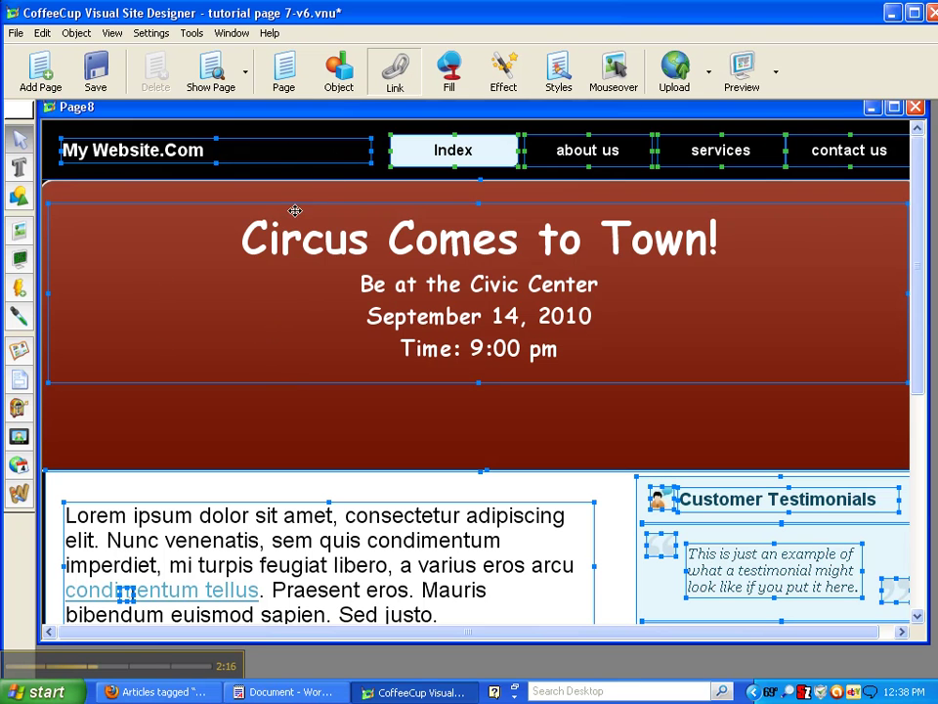
{"action": "right_click", "coordinate": [224, 422]}
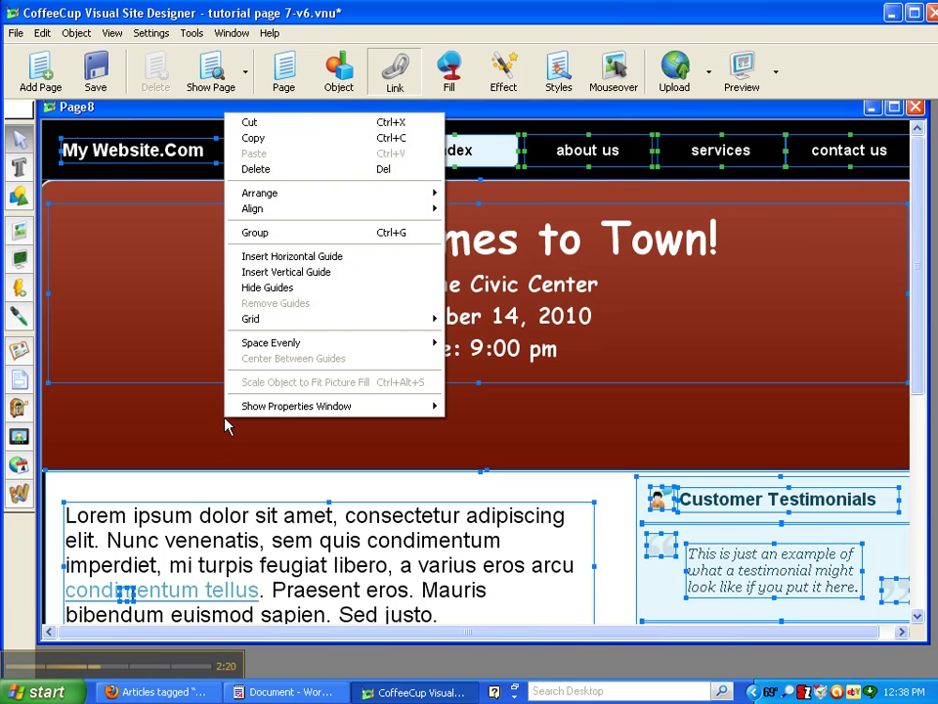
{"action": "left_click", "coordinate": [250, 124]}
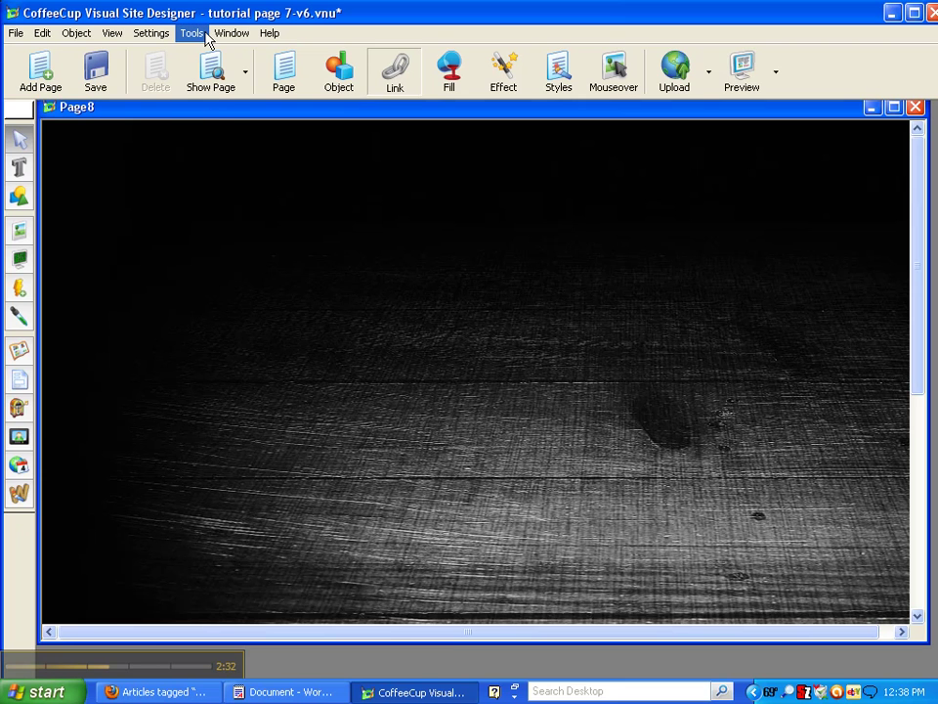
Set Page8's background image to car.jpg from the speed demon-v6_website theme's files folder
{"action": "left_click", "coordinate": [192, 34]}
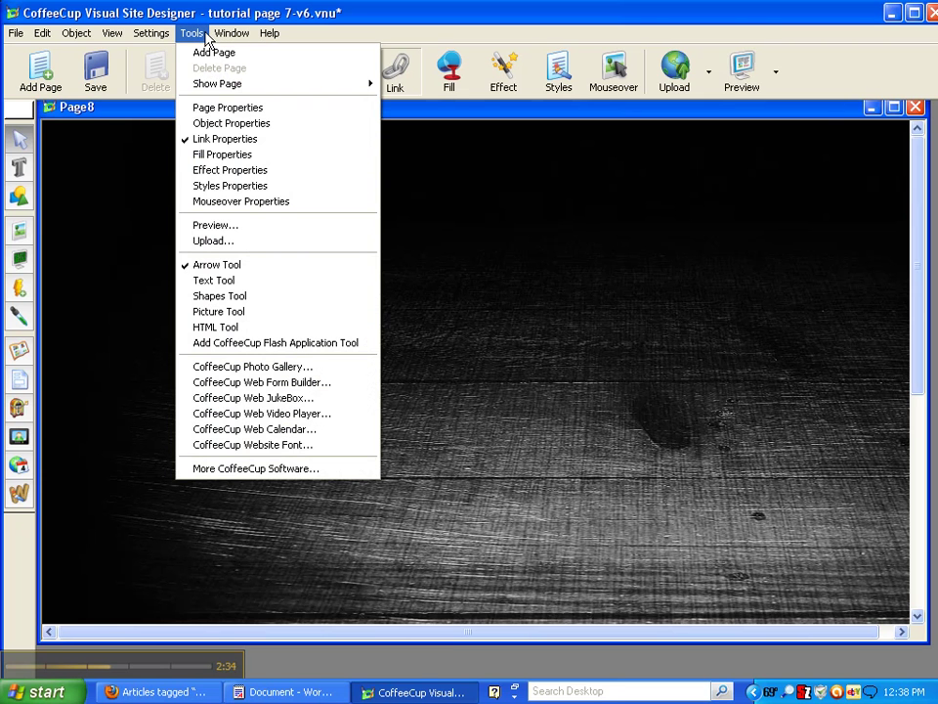
{"action": "left_click", "coordinate": [193, 106]}
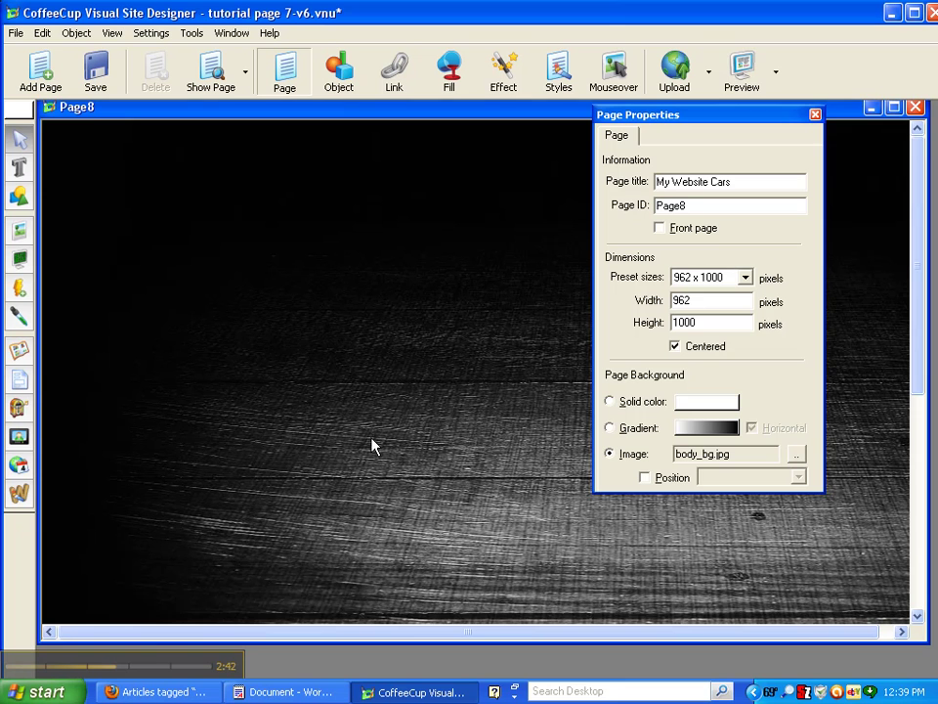
{"action": "left_click", "coordinate": [797, 455]}
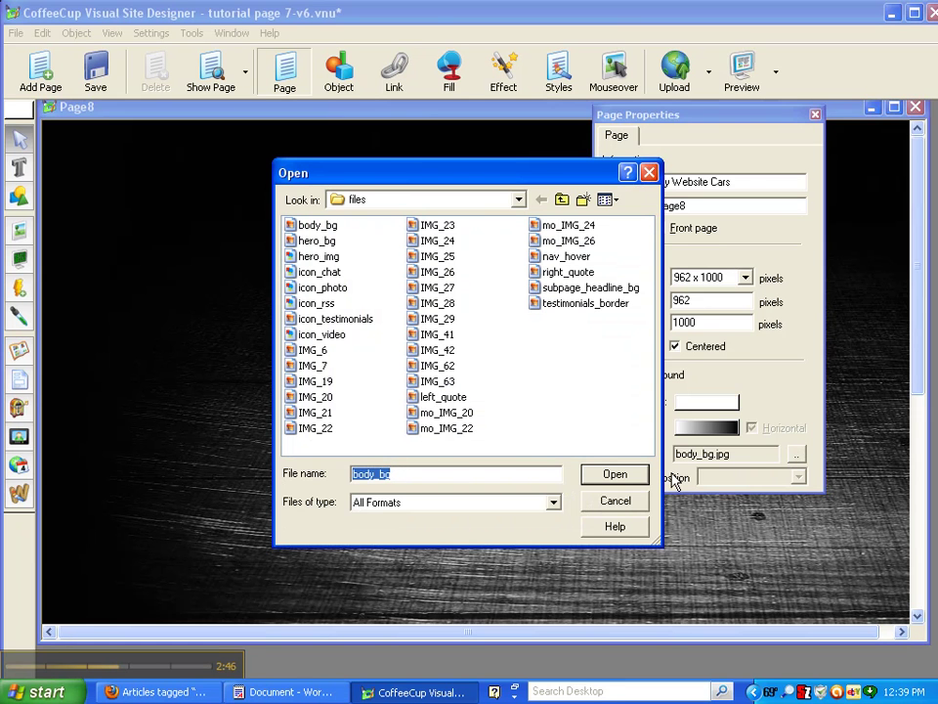
{"action": "left_click", "coordinate": [562, 201]}
{"action": "left_click", "coordinate": [562, 201]}
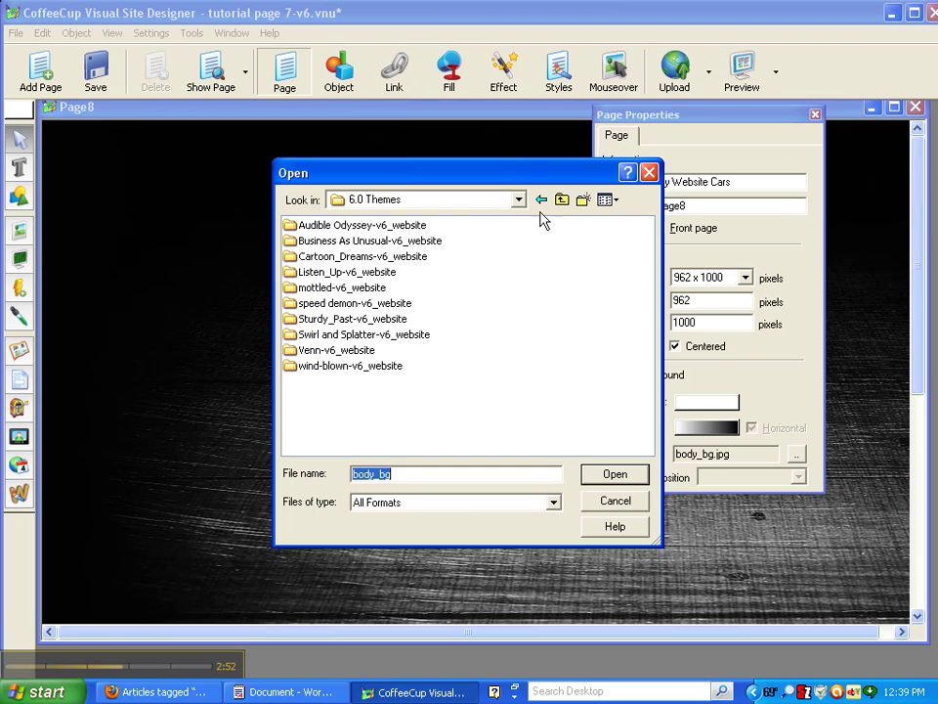
{"action": "left_click", "coordinate": [304, 306]}
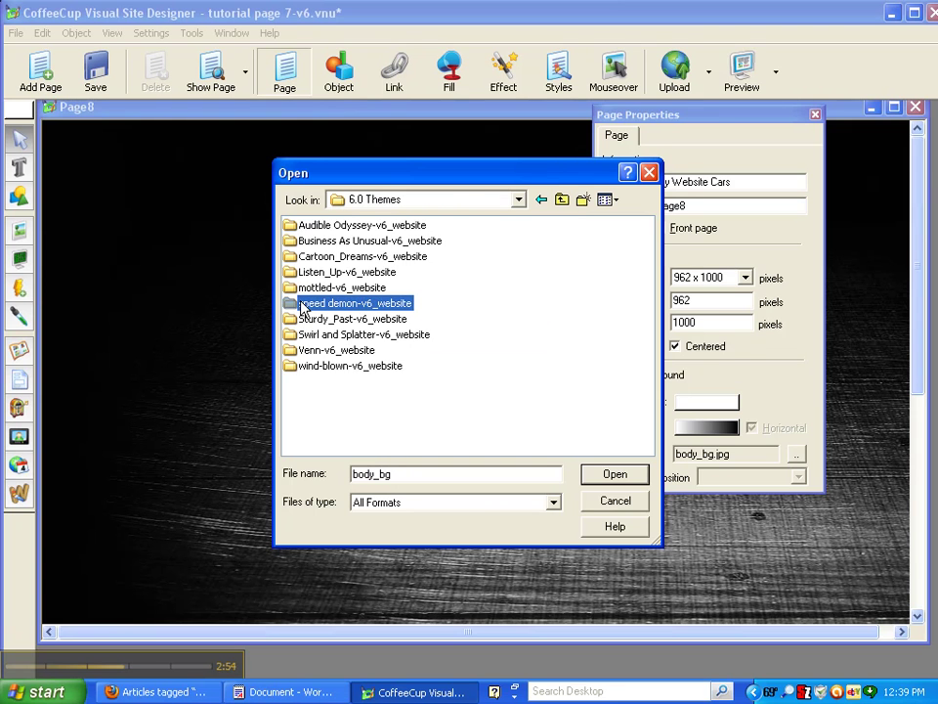
{"action": "double_click", "coordinate": [304, 306]}
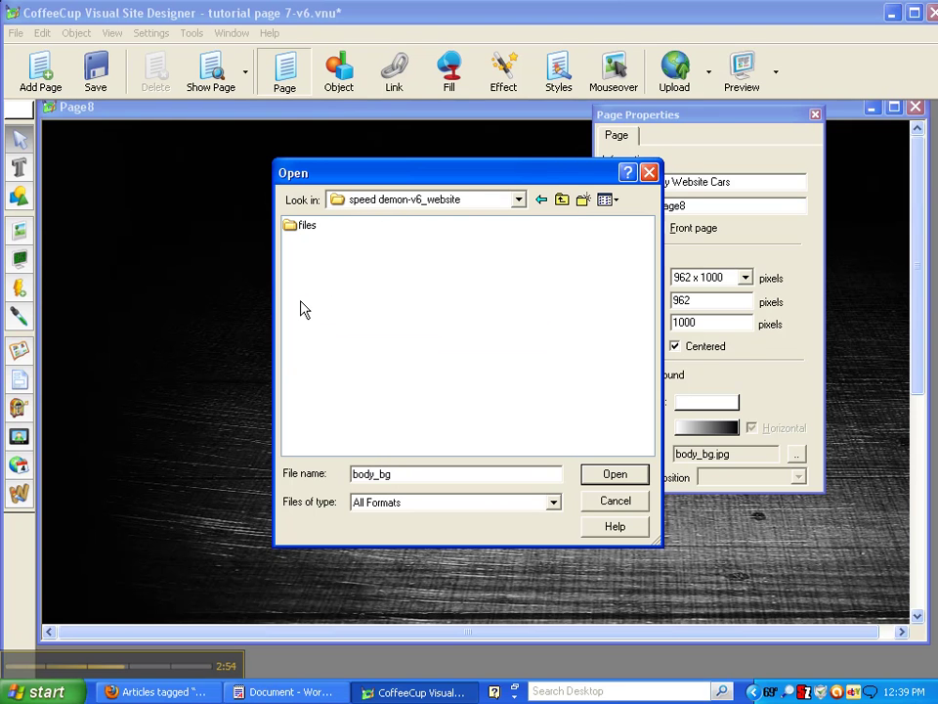
{"action": "double_click", "coordinate": [290, 227]}
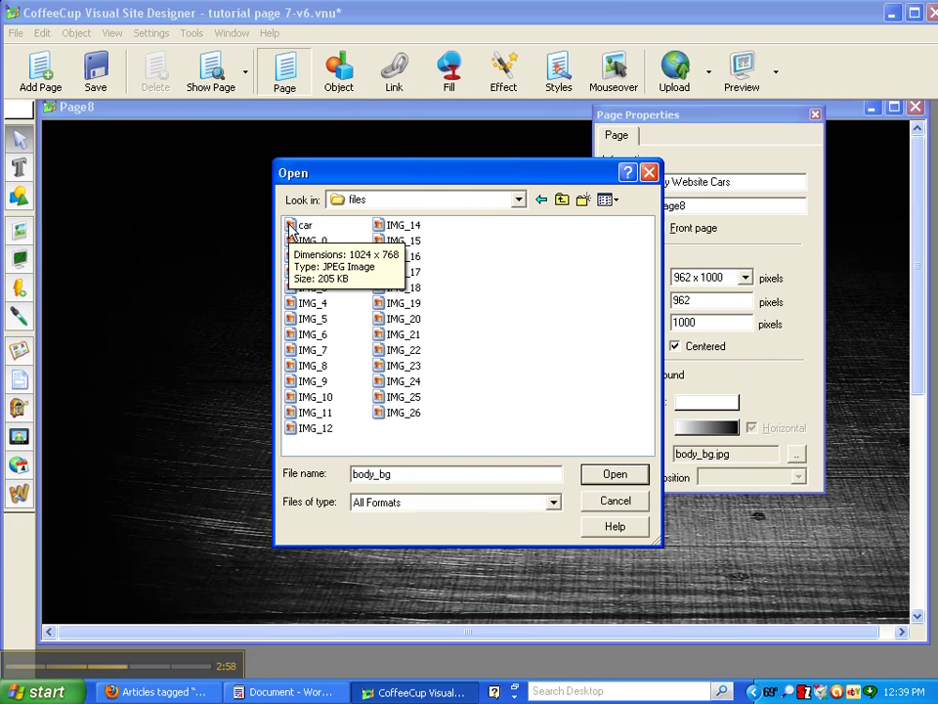
{"action": "double_click", "coordinate": [290, 230]}
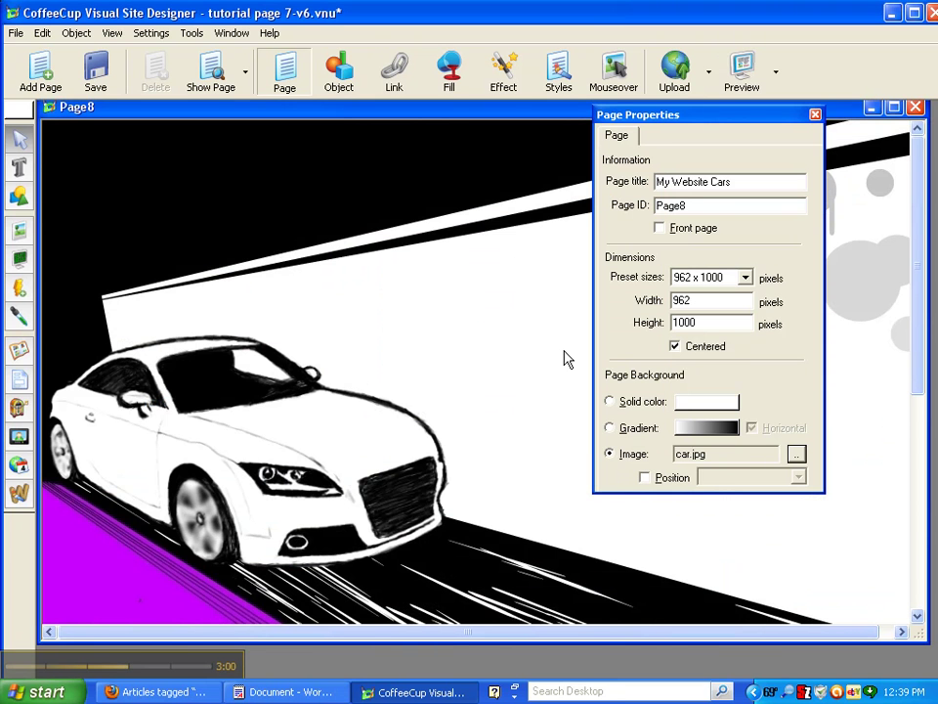
Draw a 435-pixel-wide text box across the page's white band with the Text tool
{"action": "left_click_drag", "start_coordinate": [735, 118], "coordinate": [594, 416]}
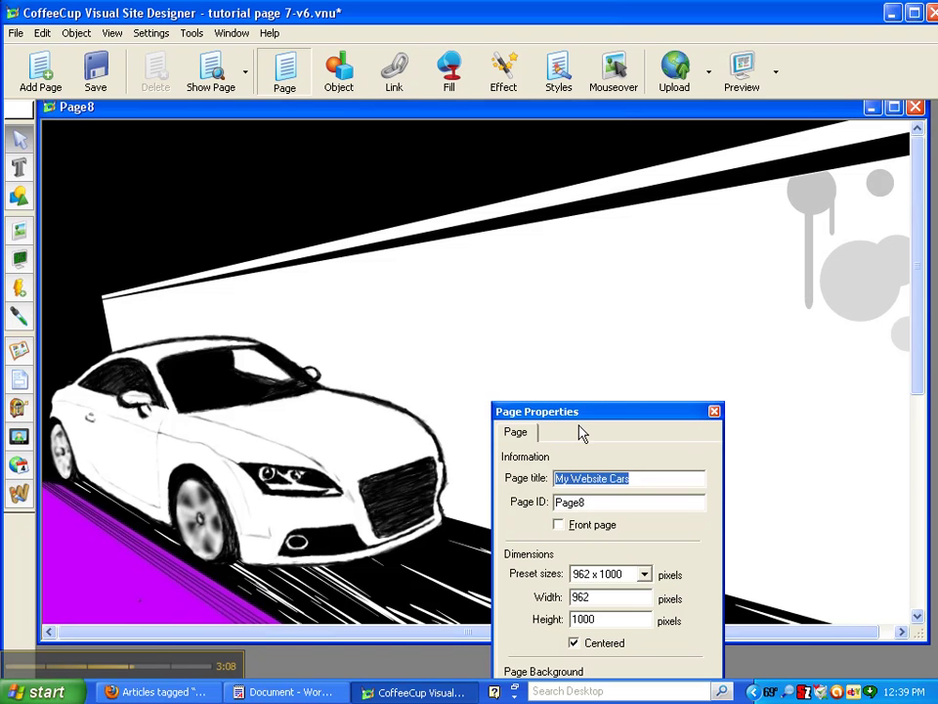
{"action": "left_click_drag", "start_coordinate": [583, 420], "coordinate": [165, 232]}
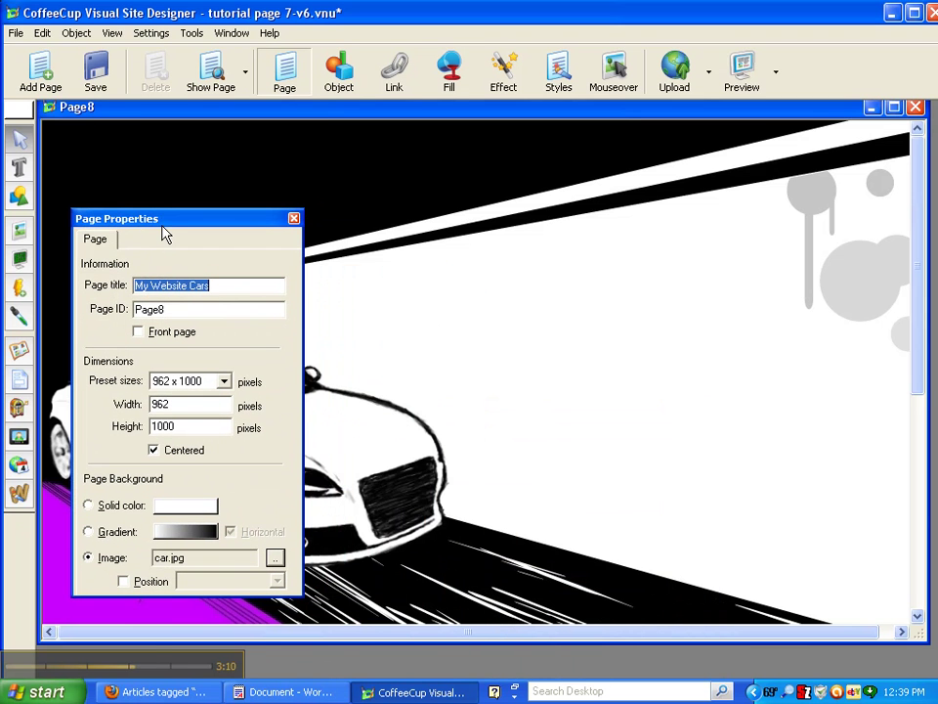
{"action": "left_click", "coordinate": [22, 170]}
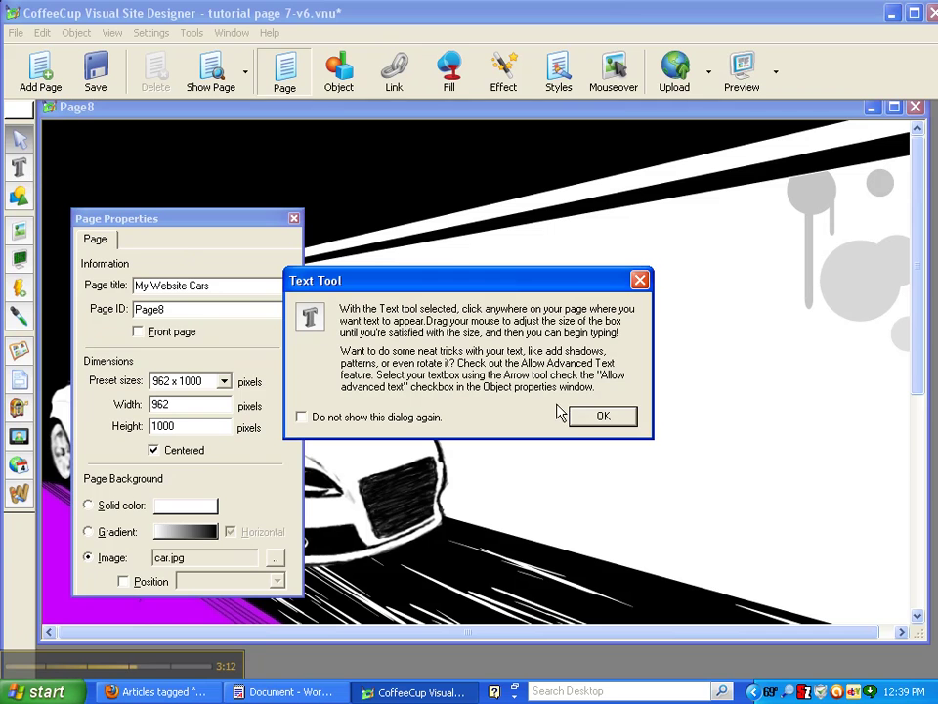
{"action": "left_click", "coordinate": [598, 415]}
{"action": "left_click", "coordinate": [422, 294]}
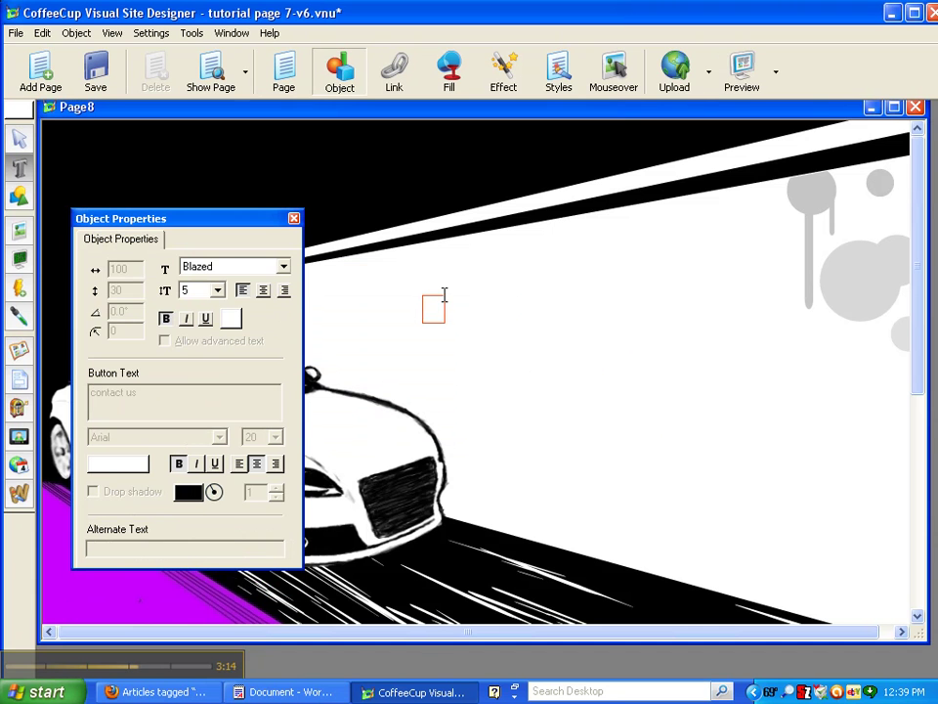
{"action": "left_click_drag", "start_coordinate": [514, 309], "coordinate": [822, 308]}
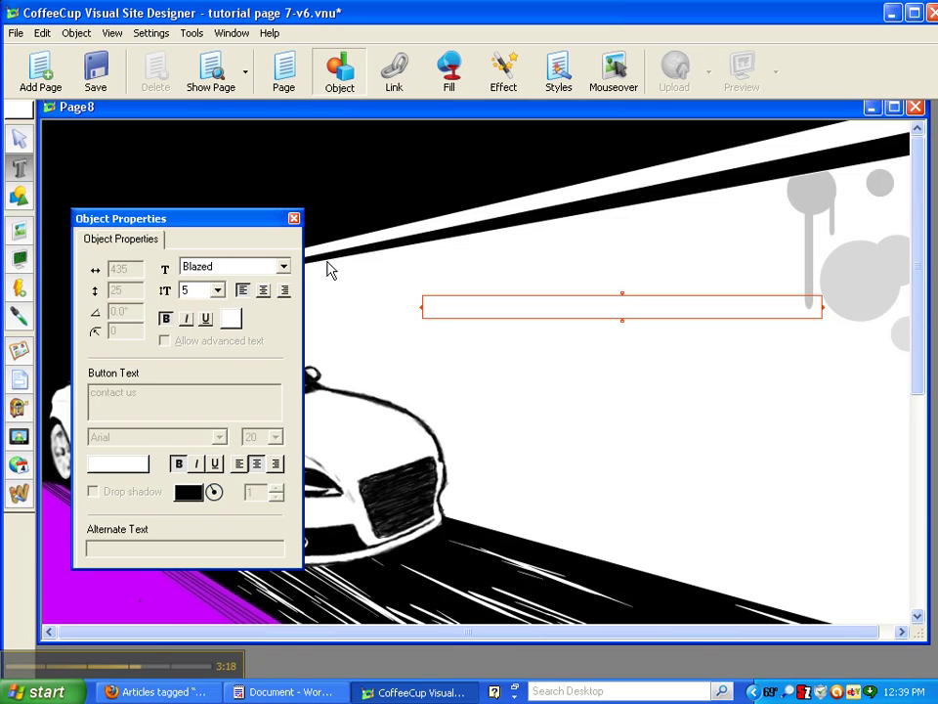
Enter 'Some Car Facts' in red, size 6, centre-aligned, then close Object Properties
{"action": "left_click", "coordinate": [217, 291]}
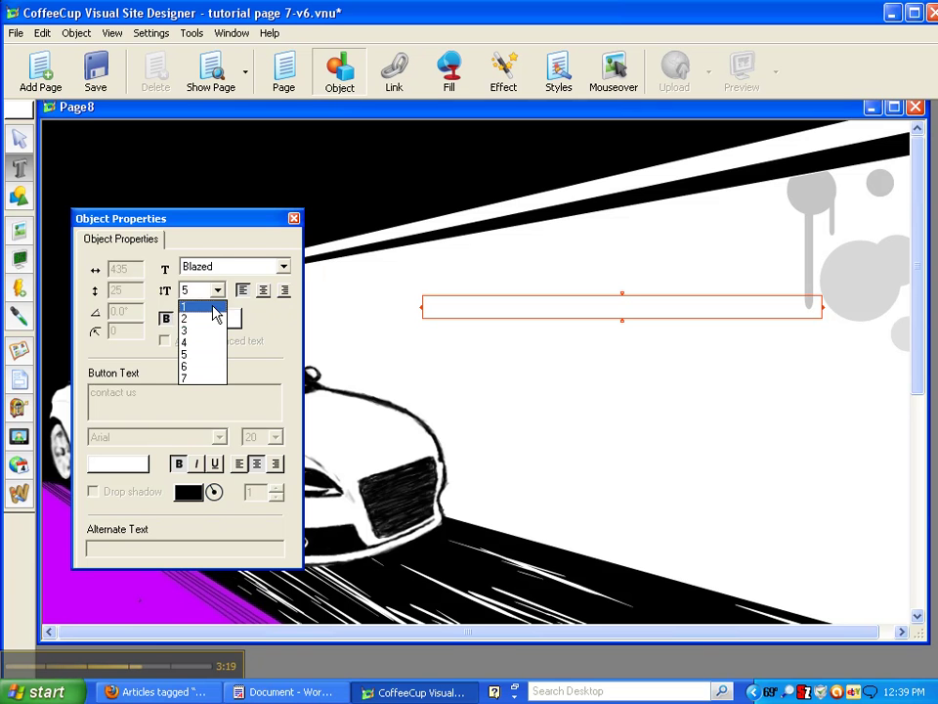
{"action": "left_click", "coordinate": [197, 369]}
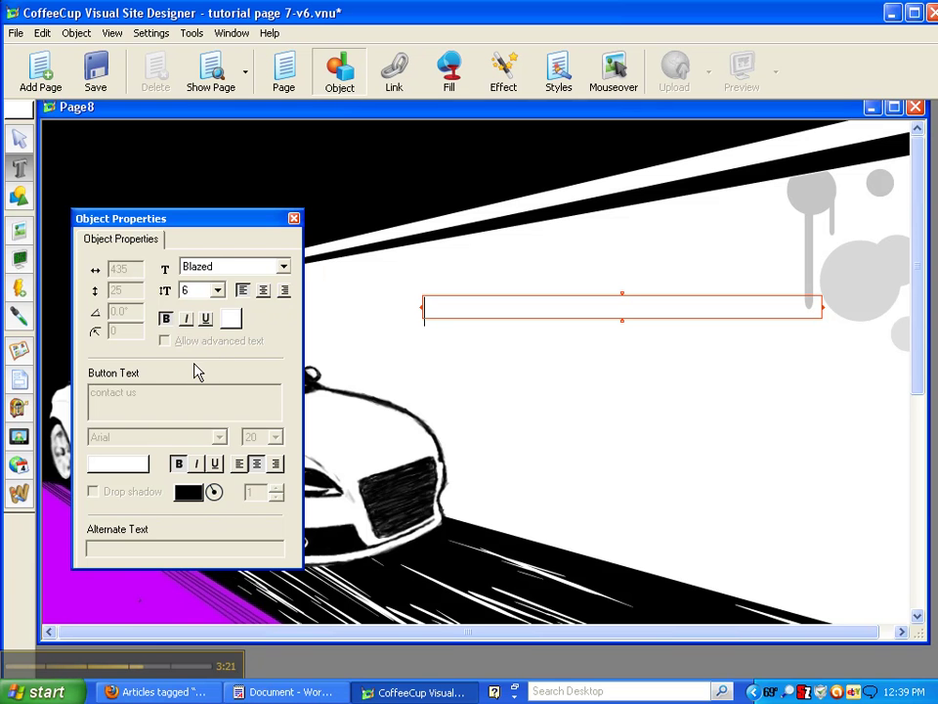
{"action": "left_click", "coordinate": [235, 322]}
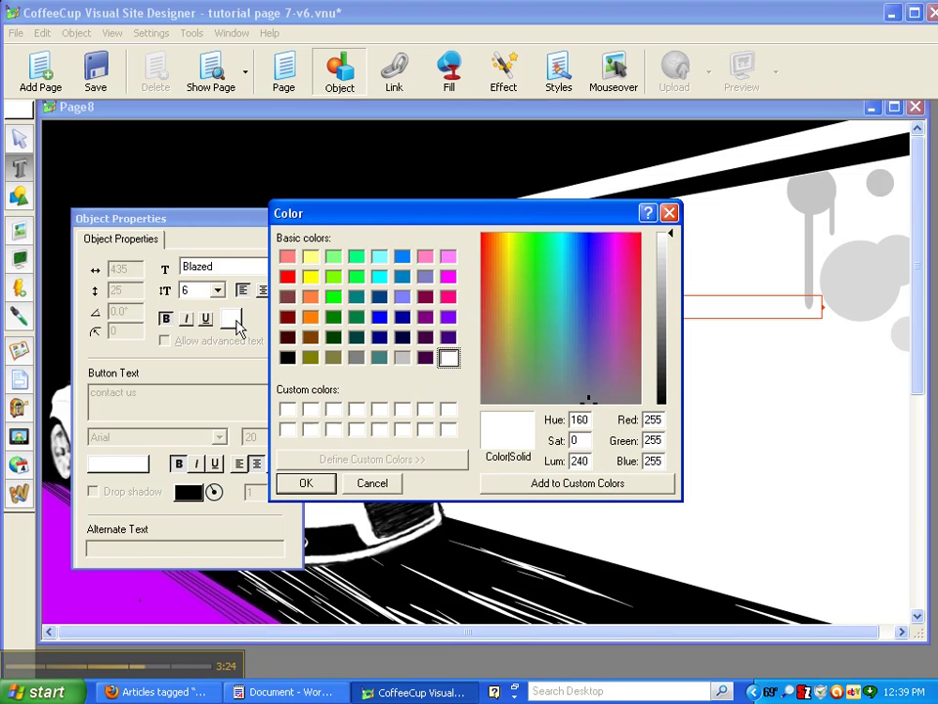
{"action": "left_click", "coordinate": [287, 277]}
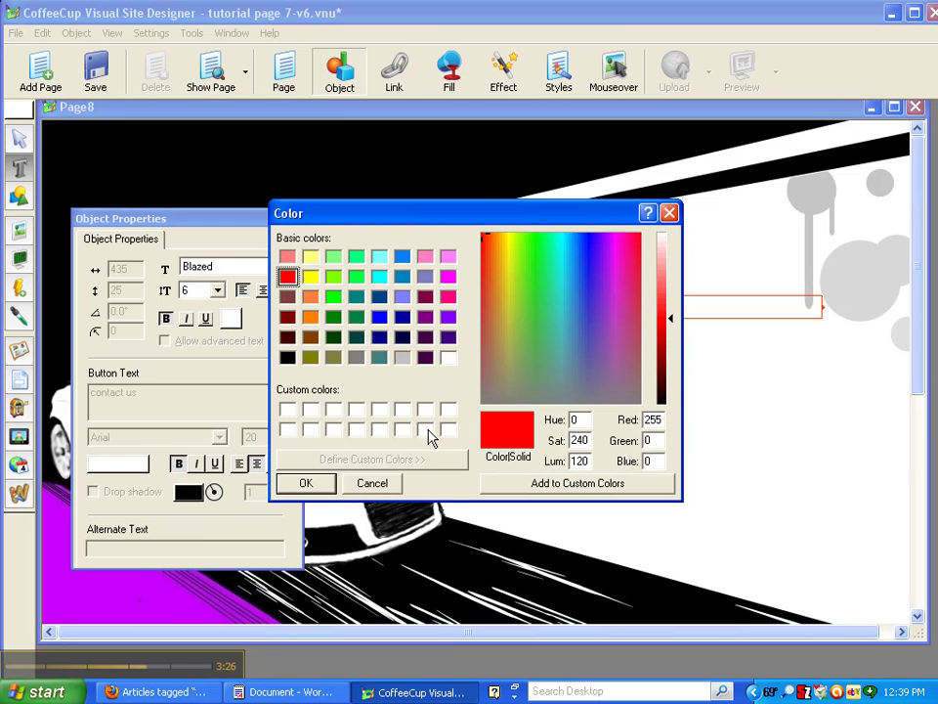
{"action": "left_click", "coordinate": [306, 483]}
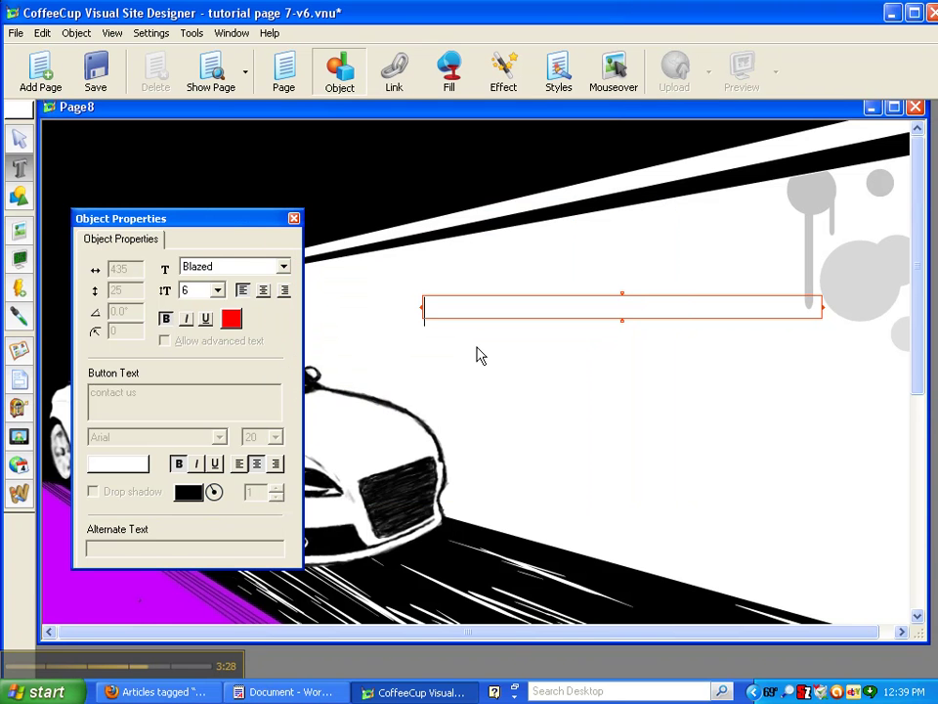
{"action": "type", "text": "Som"}
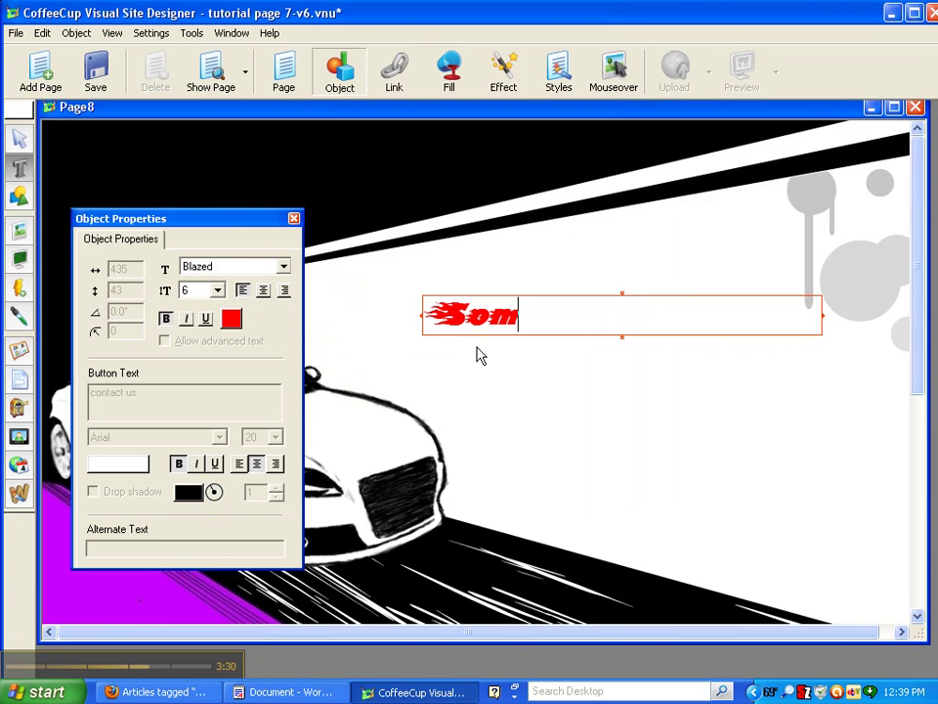
{"action": "type", "text": "e Car "}
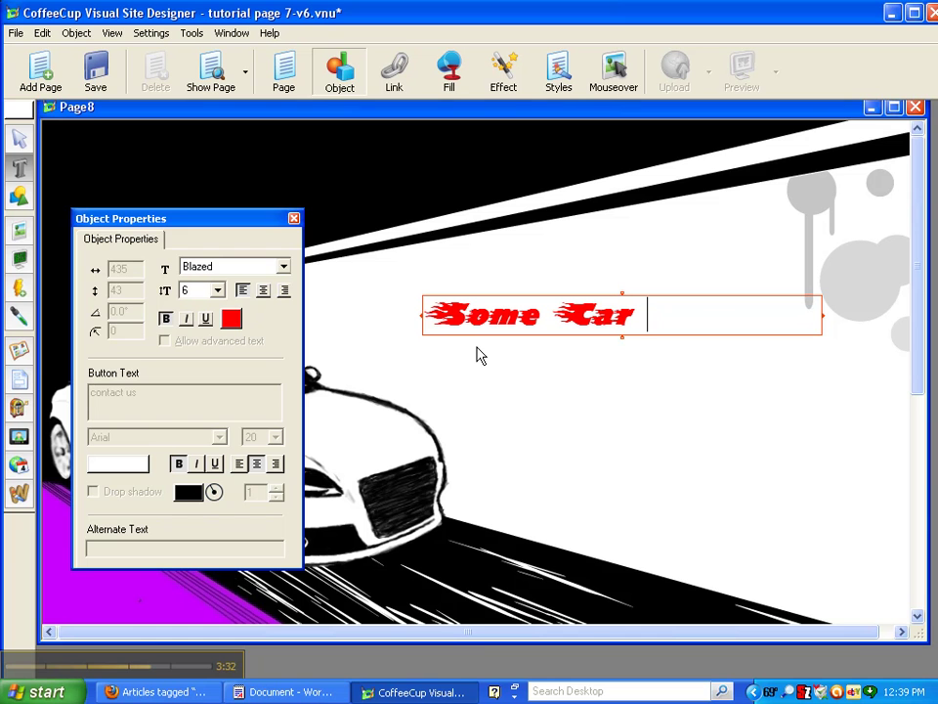
{"action": "type", "text": "Facts"}
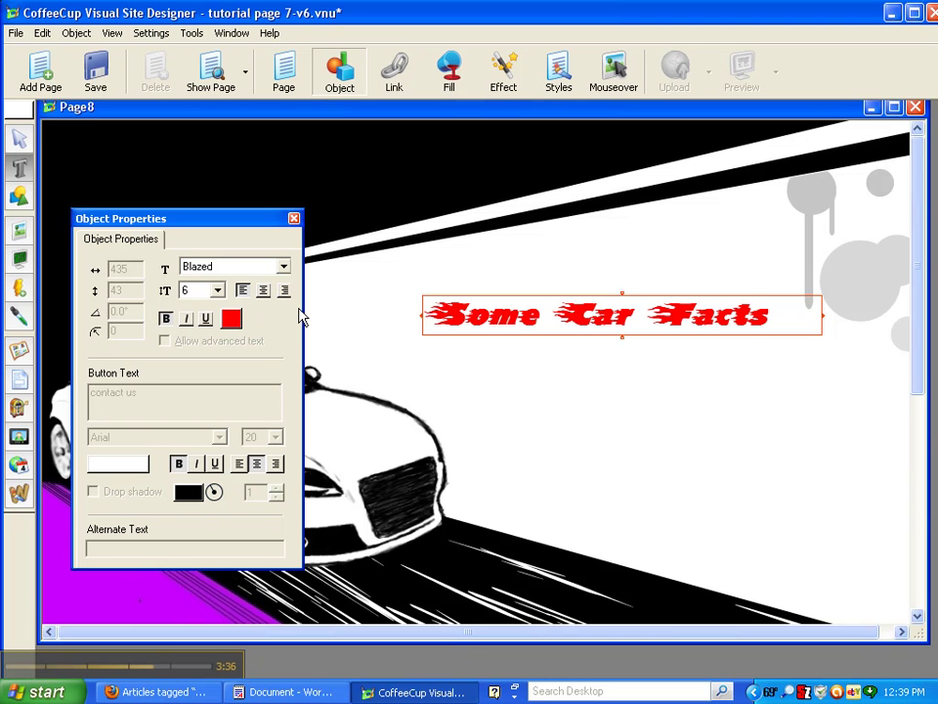
{"action": "left_click", "coordinate": [263, 290]}
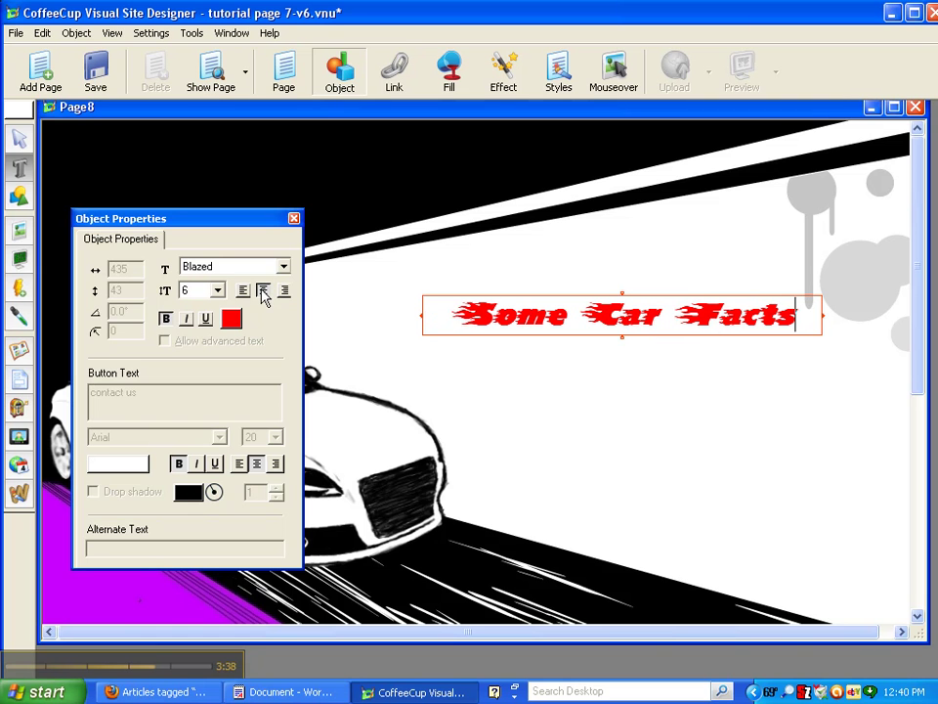
{"action": "left_click", "coordinate": [294, 218]}
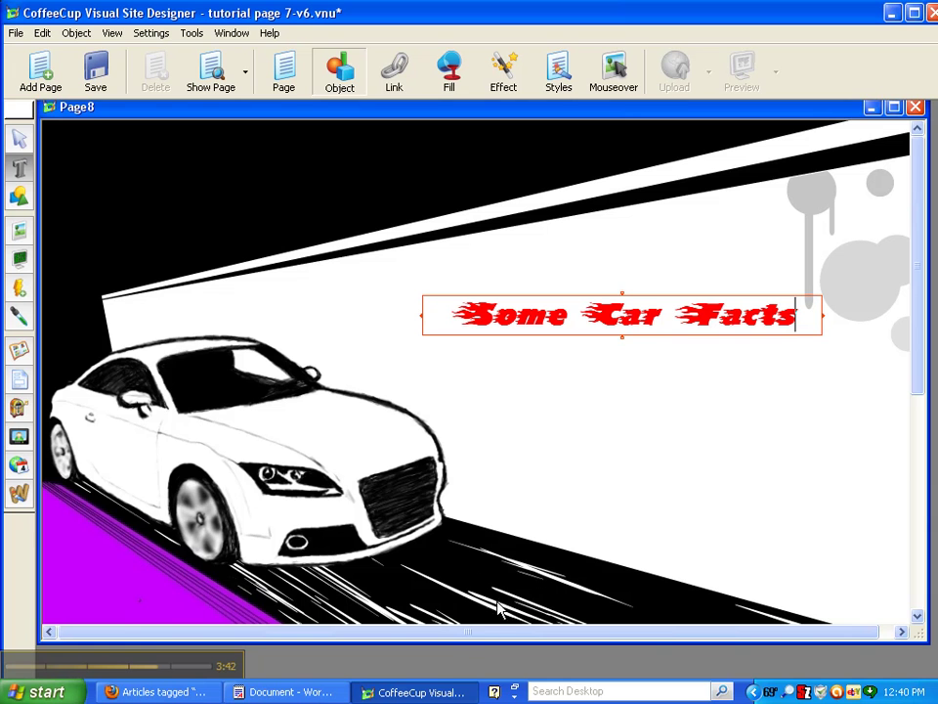
{"action": "key", "text": "Escape"}
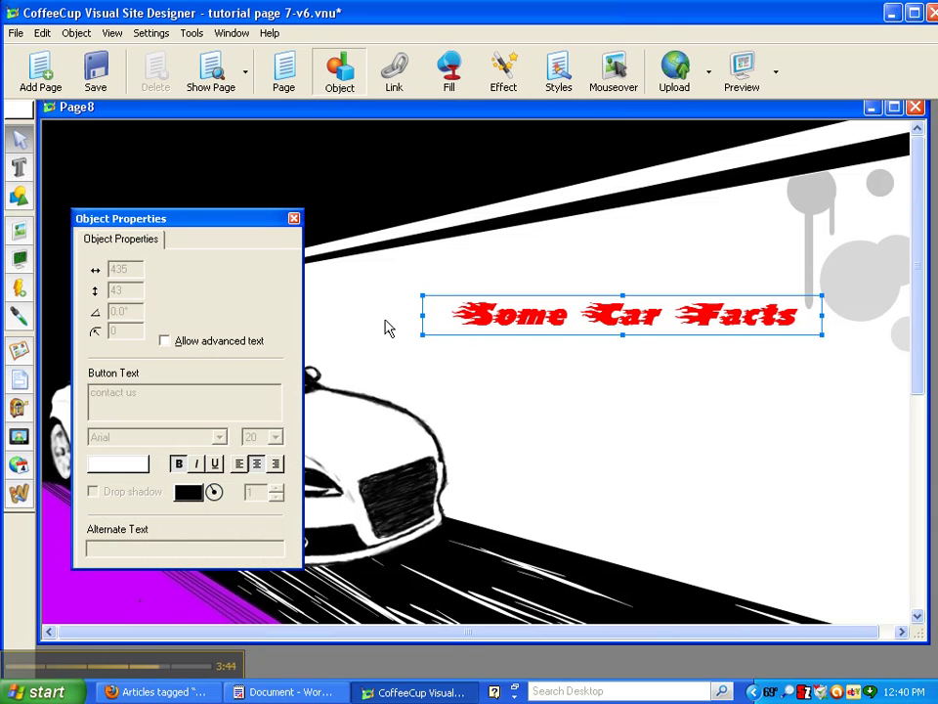
{"action": "left_click", "coordinate": [297, 182]}
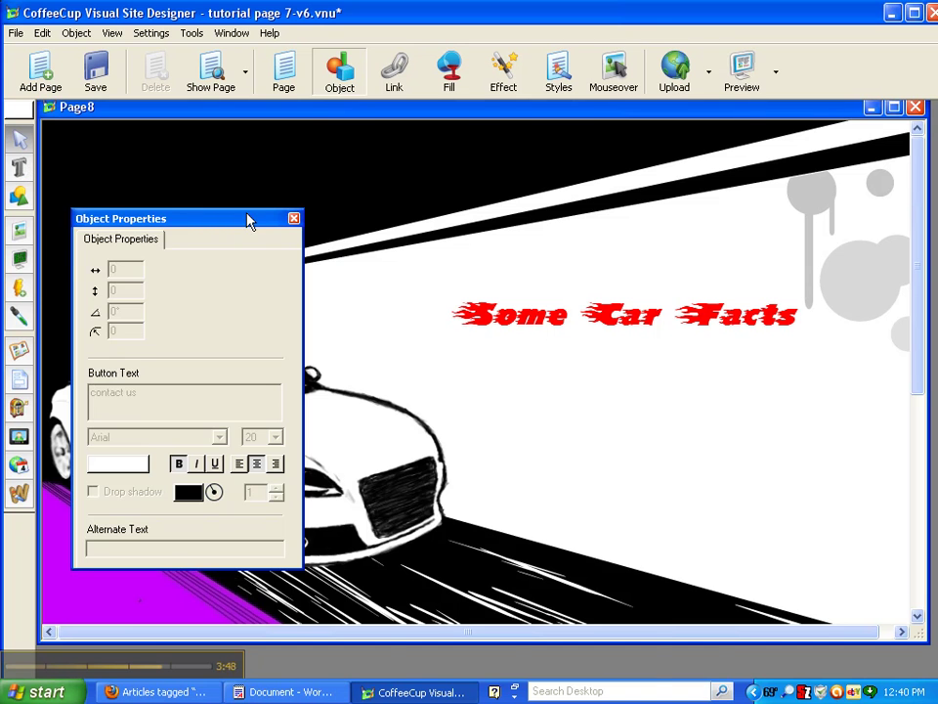
{"action": "left_click_drag", "start_coordinate": [250, 218], "coordinate": [673, 412]}
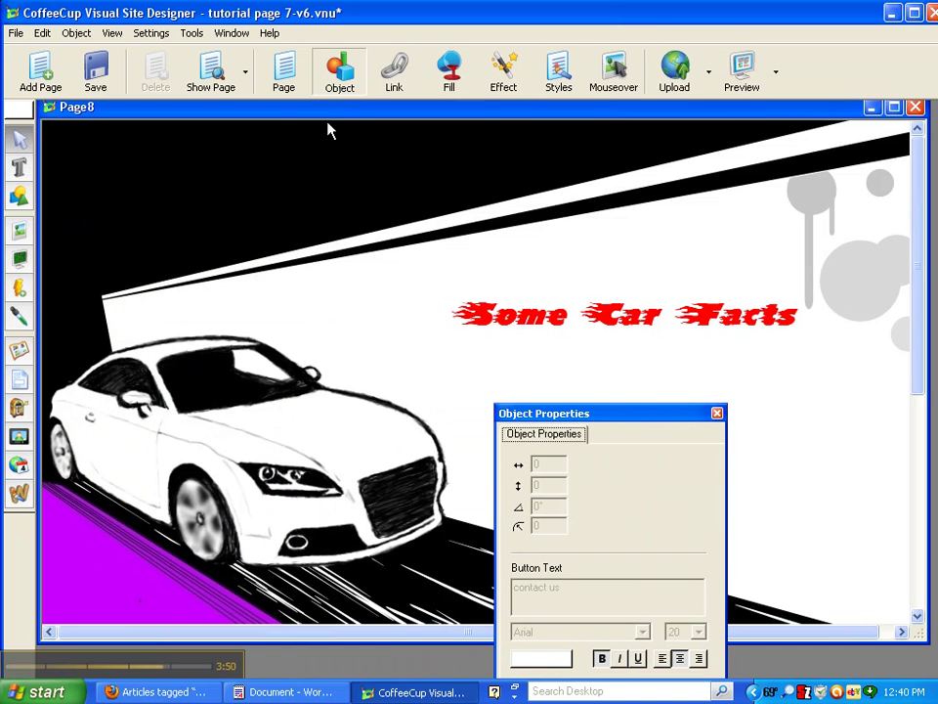